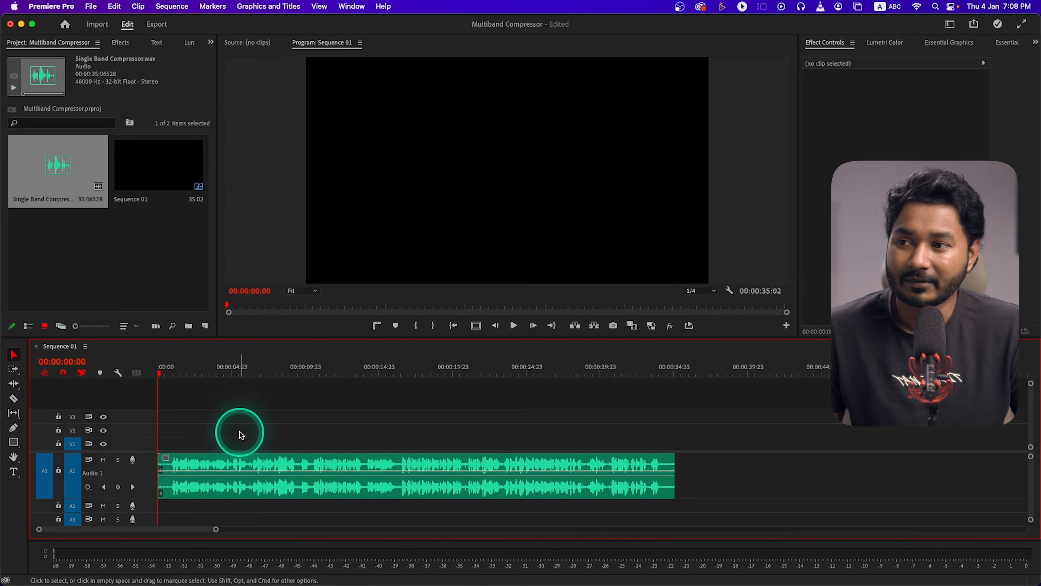
Play the opening of the audio clip and apply the Multiband Compressor from the Amplitude and Compression audio effects to it
key("space")
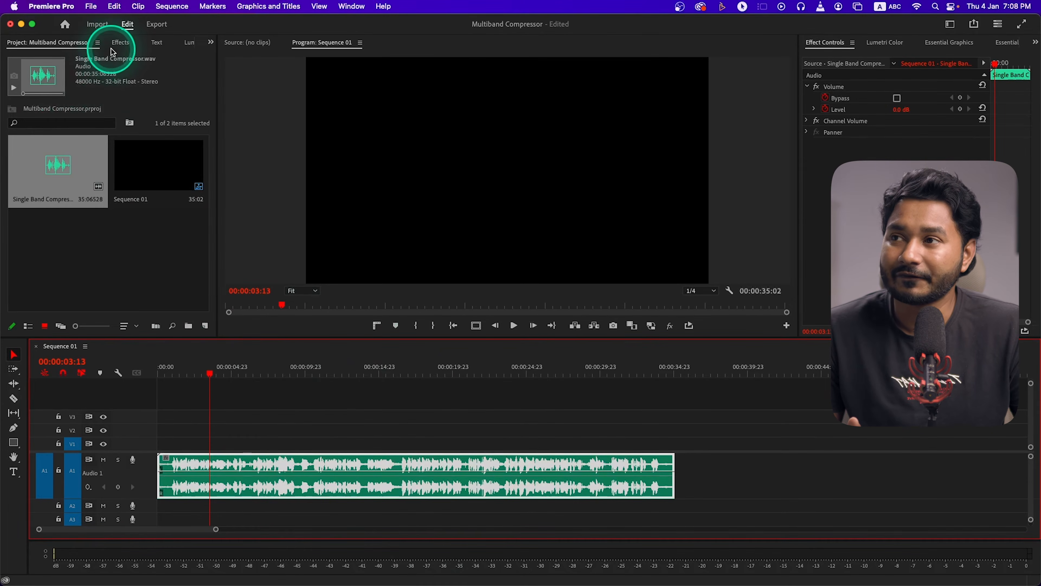
left_click(118, 43)
left_click(425, 7)
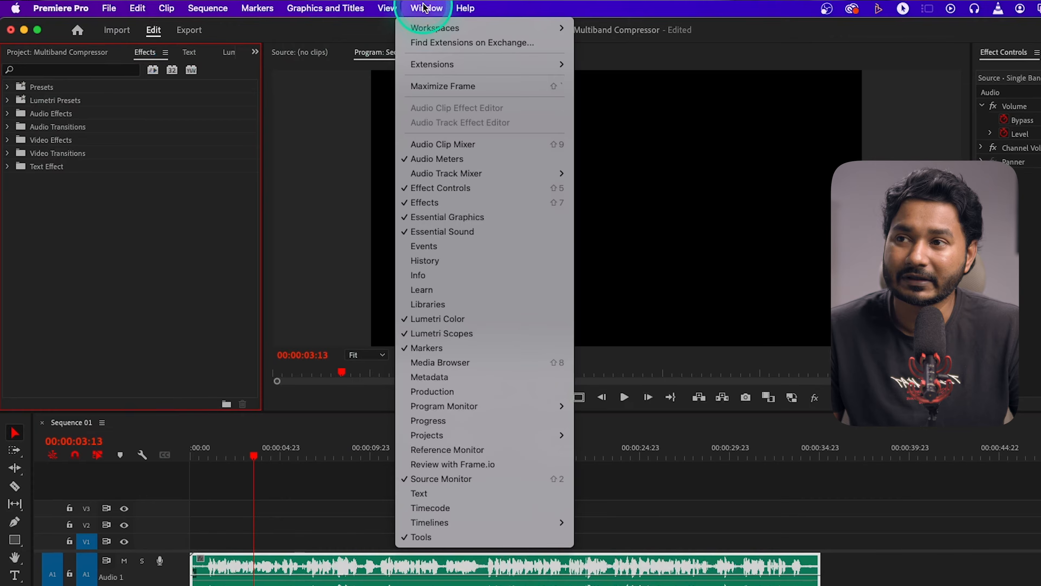
left_click(436, 205)
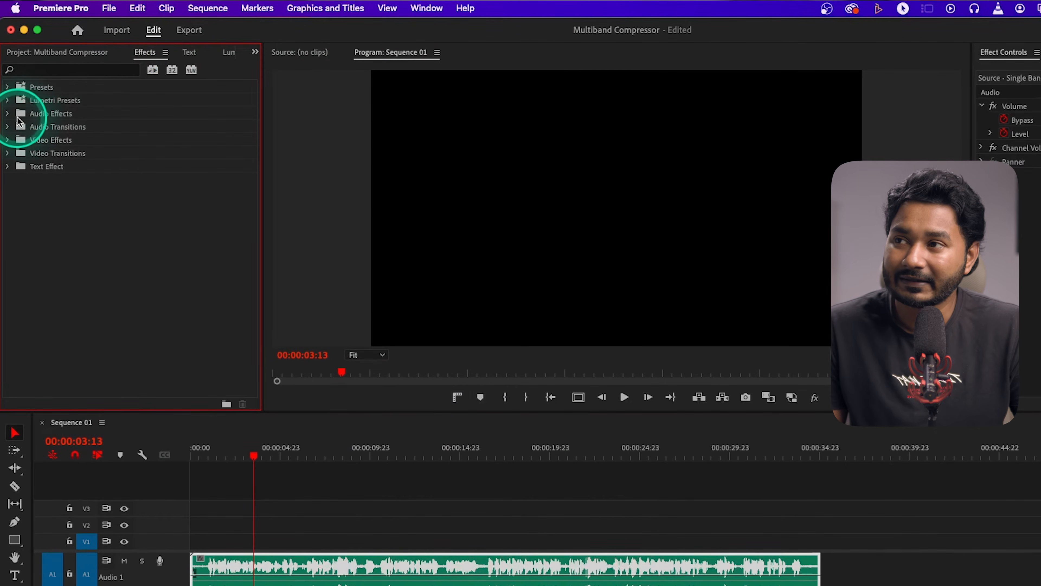
left_click(12, 117)
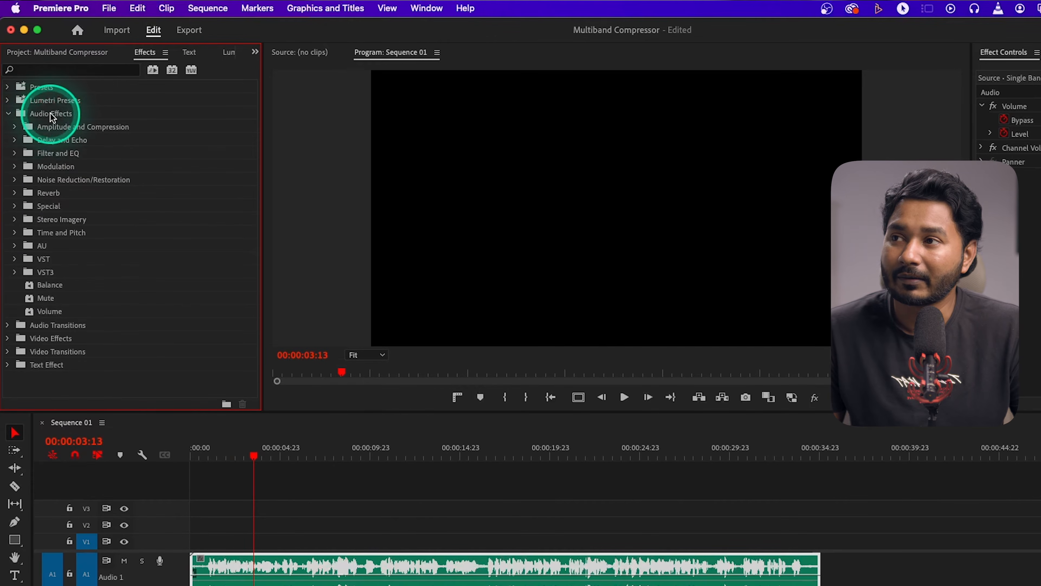
left_click(15, 128)
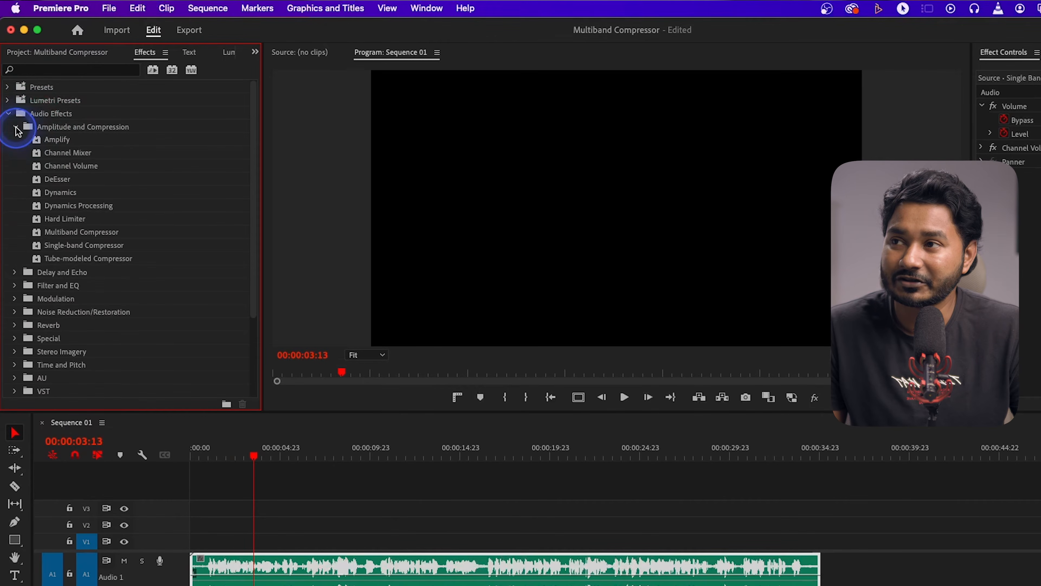
left_click(80, 233)
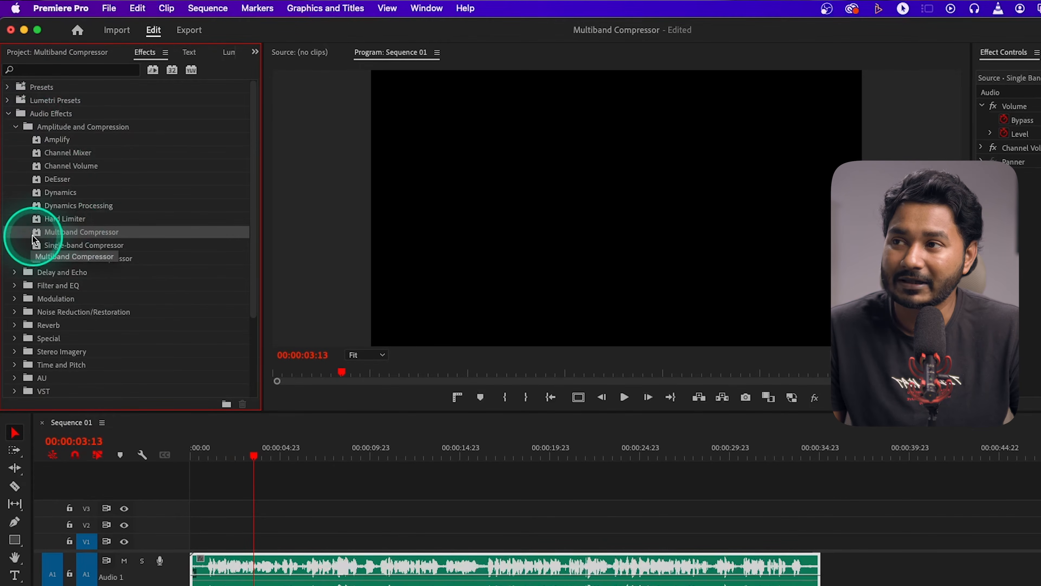
left_click_drag(47, 233, 358, 557)
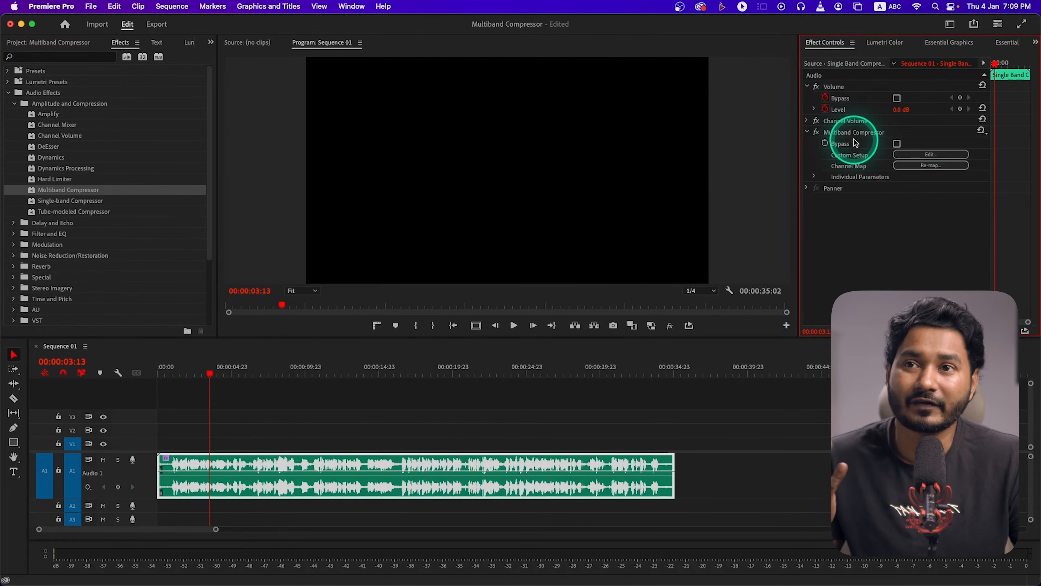
Open the custom setup editor of the clip's Multiband Compressor effect
left_click(361, 8)
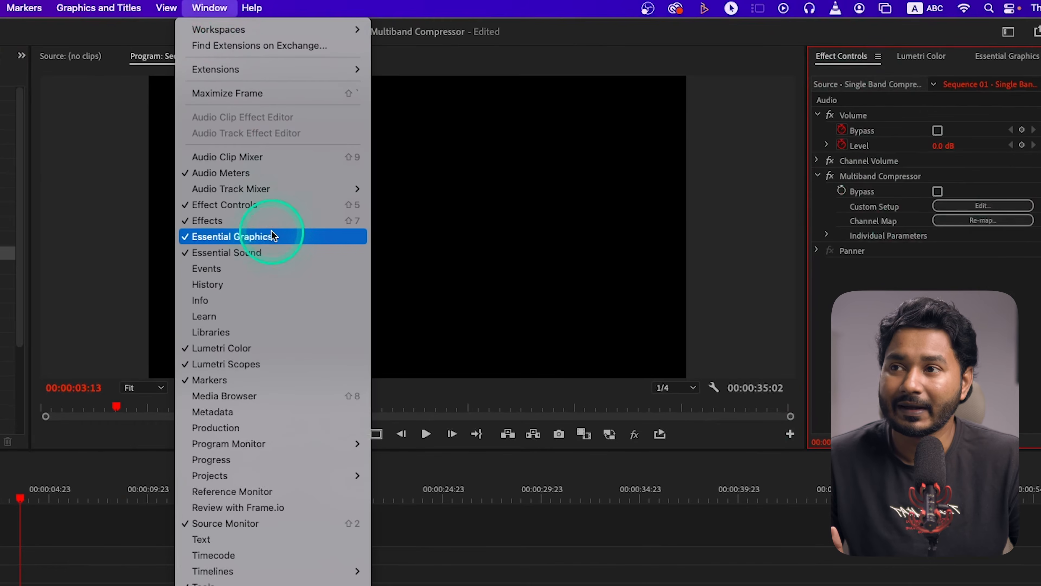
left_click(268, 208)
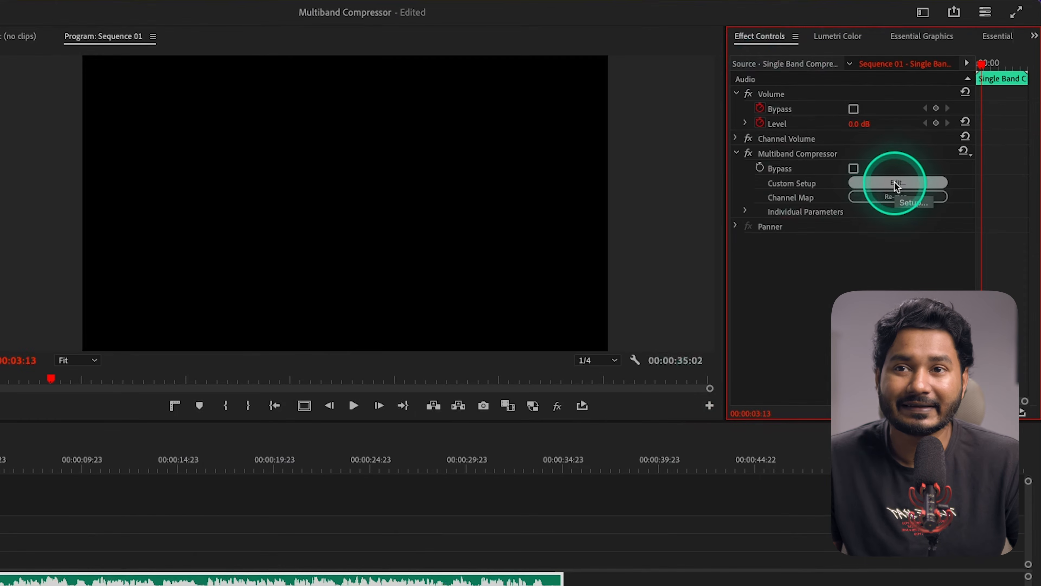
left_click(930, 155)
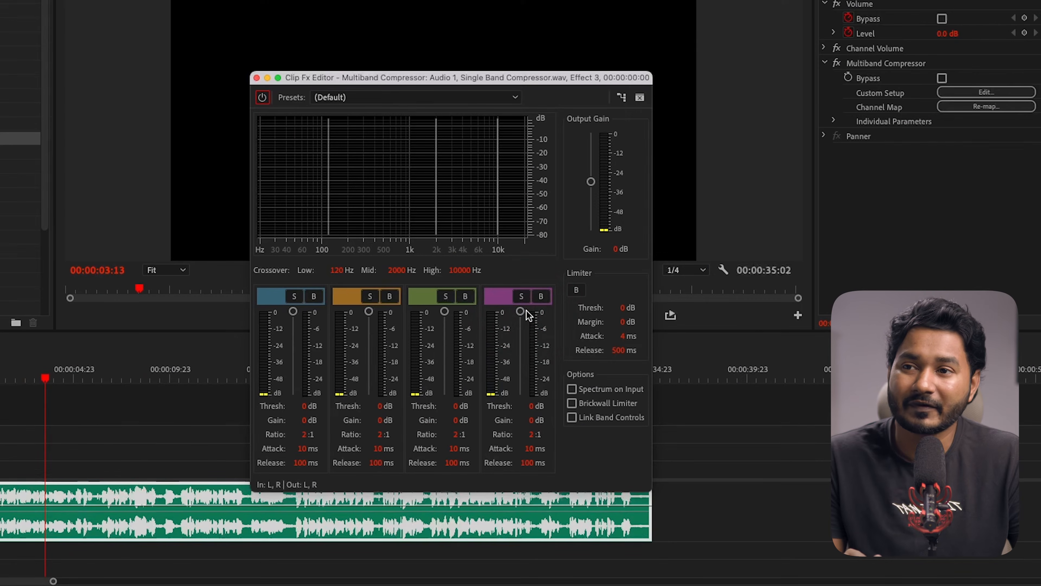
left_click(524, 311)
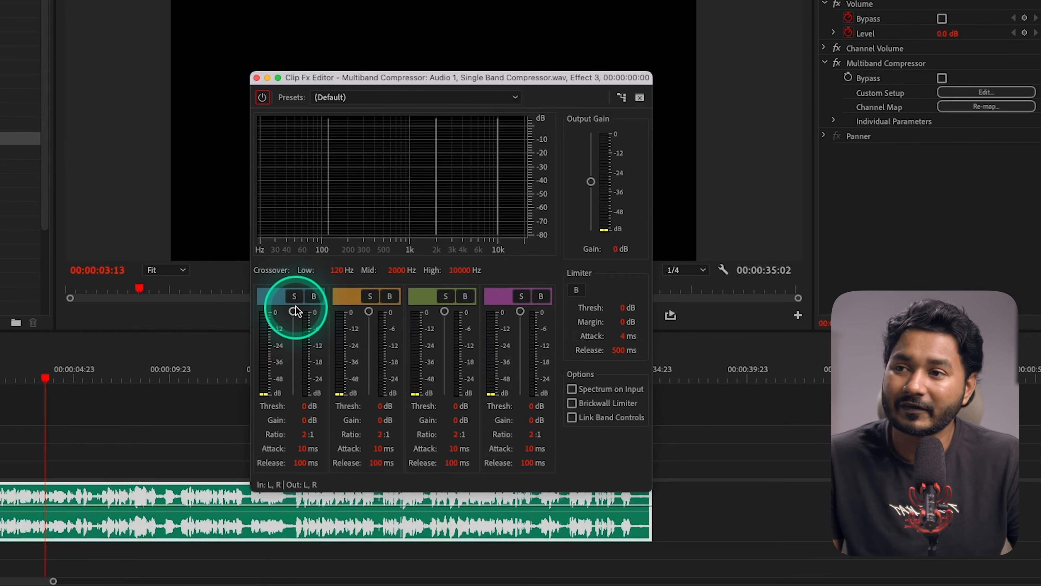
Load the Broadcast preset in the Multiband Compressor and play the clip's opening seconds with it
left_click(390, 97)
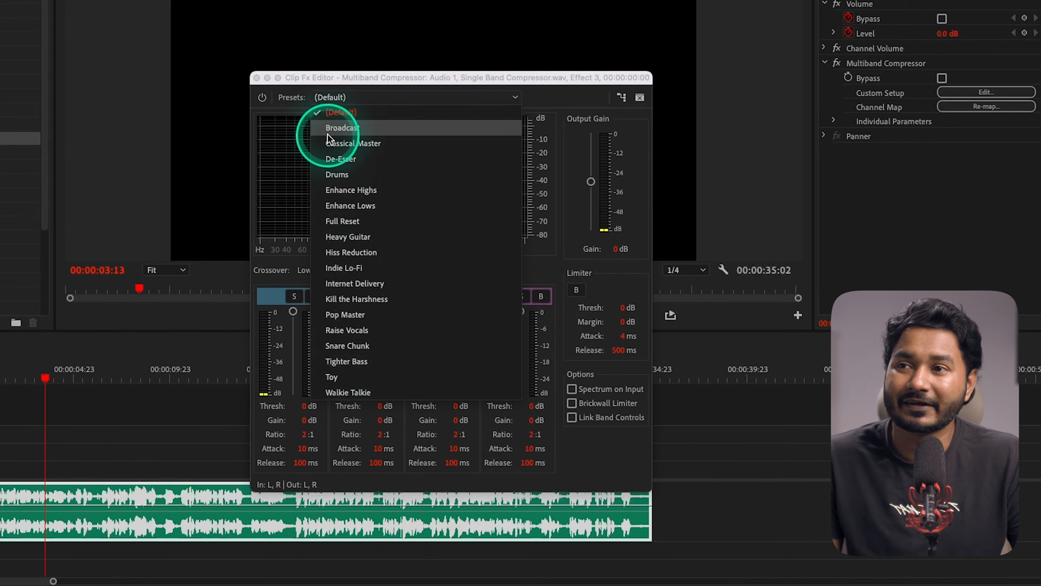
left_click(343, 128)
left_click(91, 374)
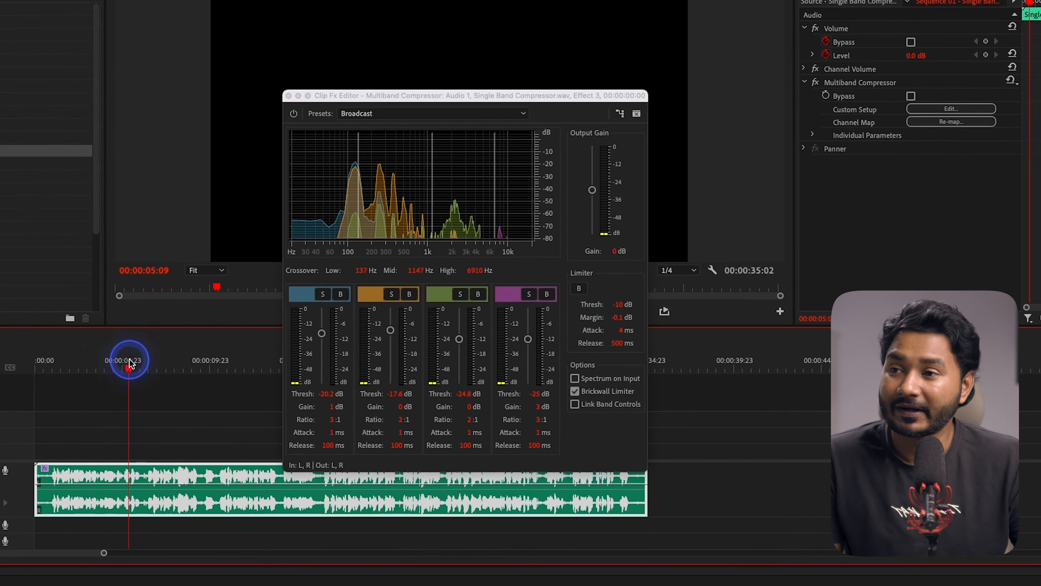
left_click(40, 370)
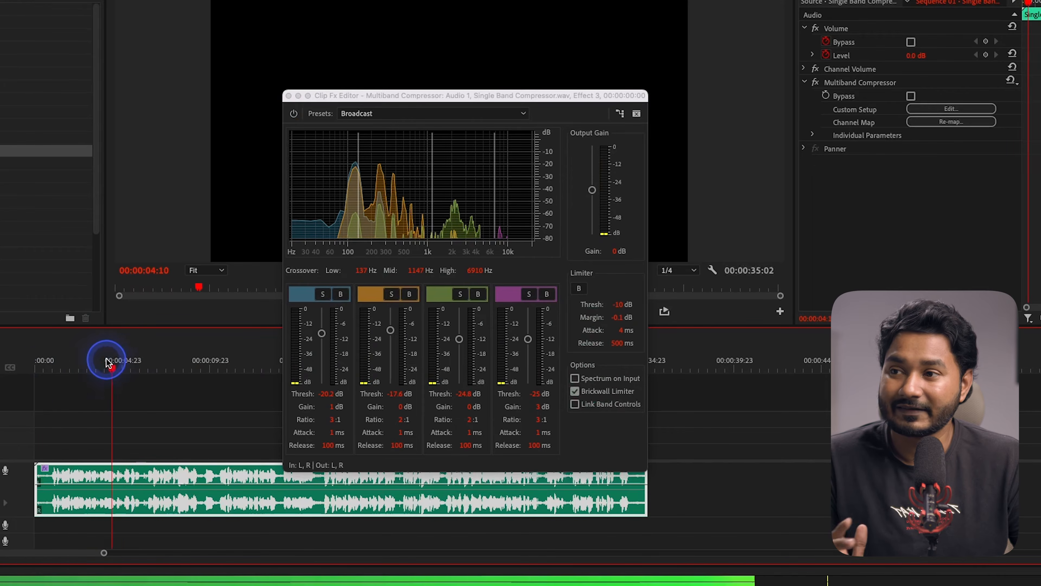
Bypass the compressor and play the clip's opening, re-enable it and replay the same passage to compare the sound
left_click(294, 113)
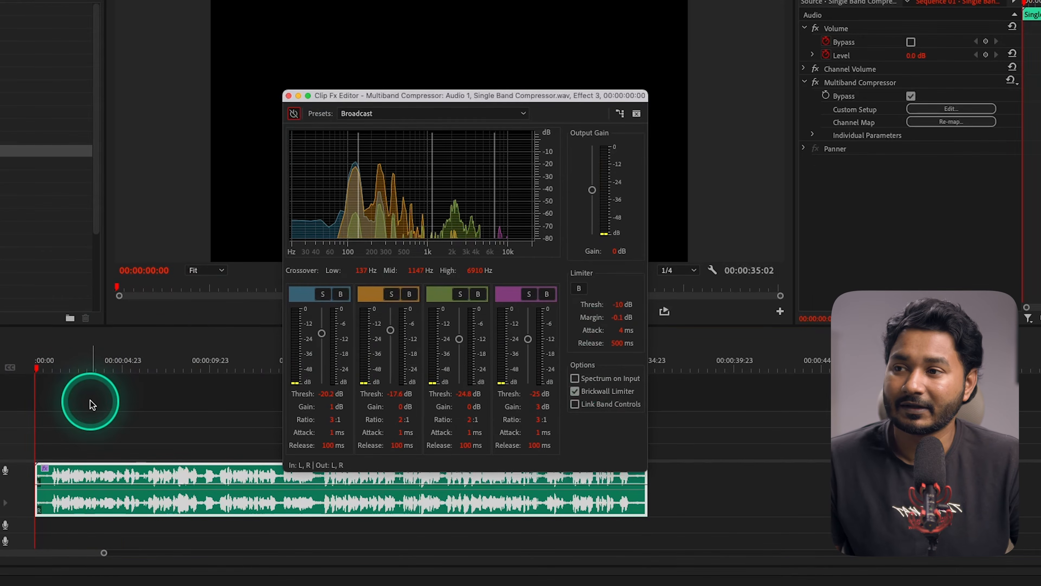
key("space")
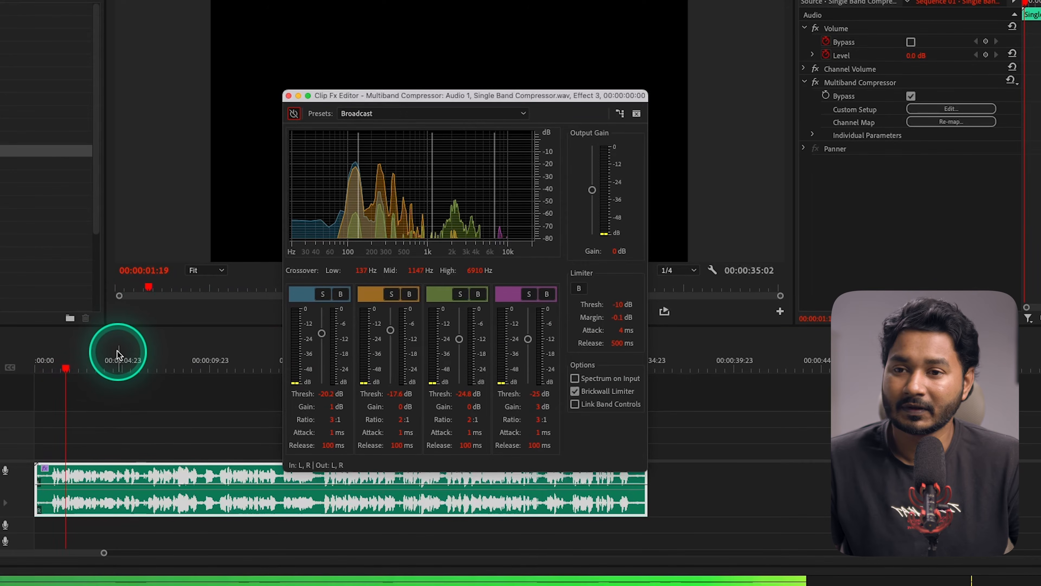
key("space")
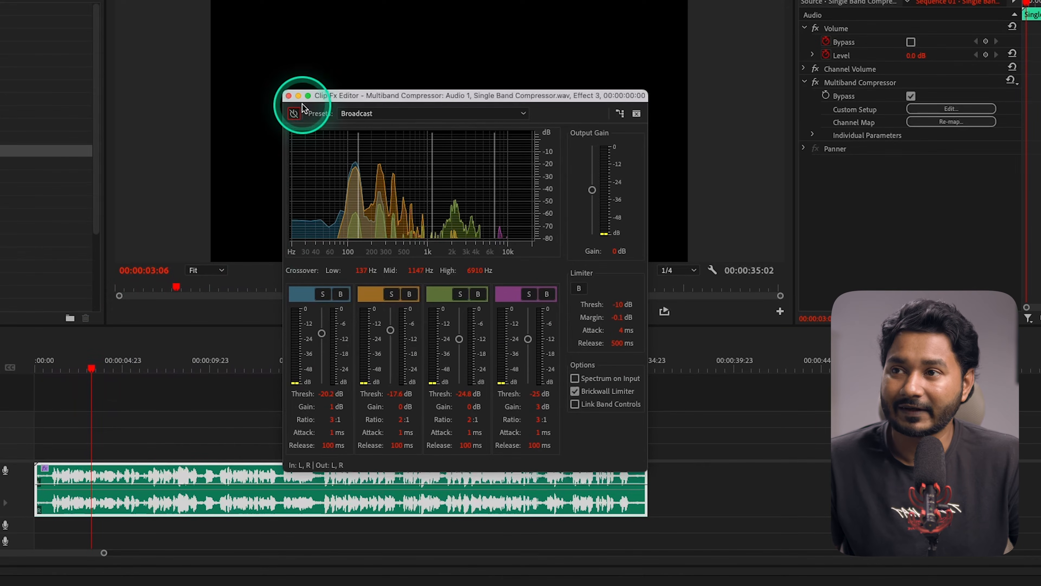
left_click(294, 113)
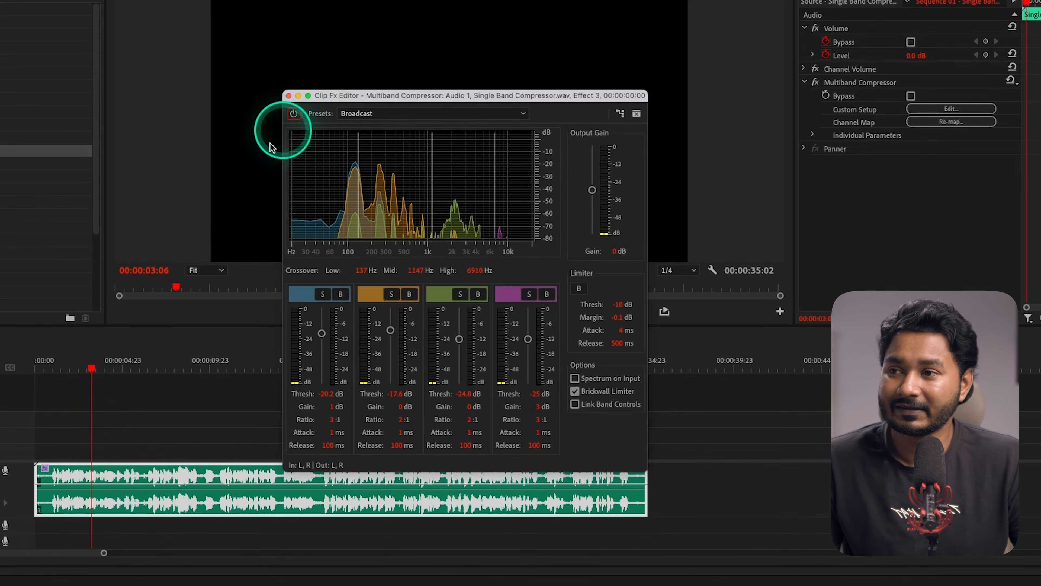
left_click(51, 363)
key("space")
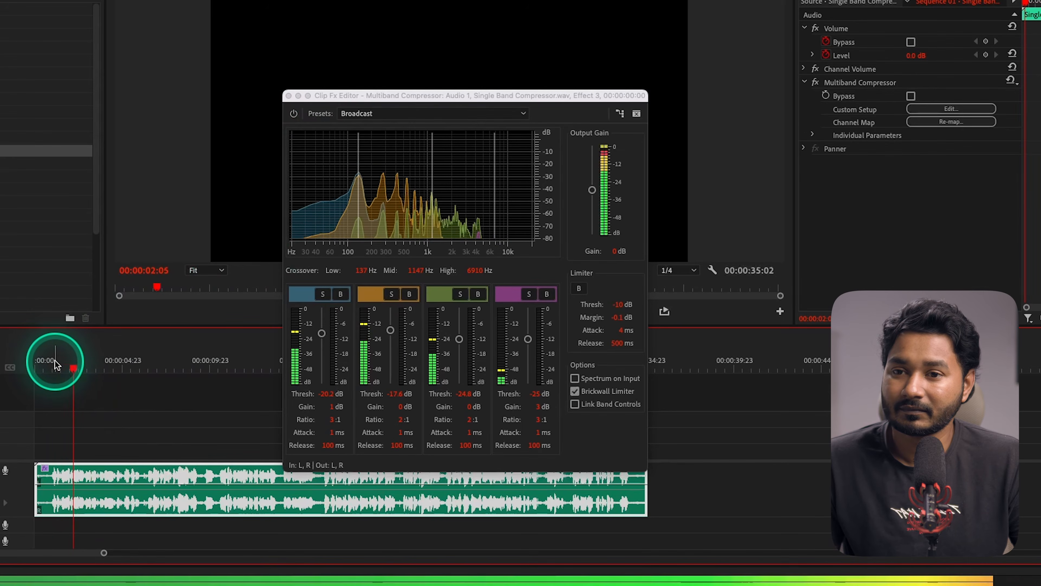
key("space")
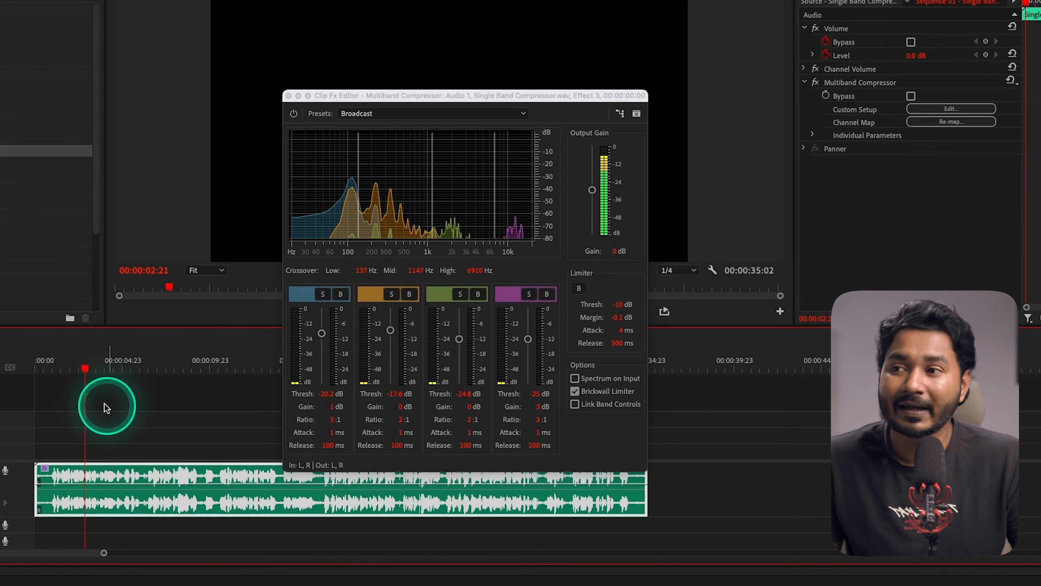
Lower the blue low band's threshold to -35 dB while playing the clip
left_click(65, 360)
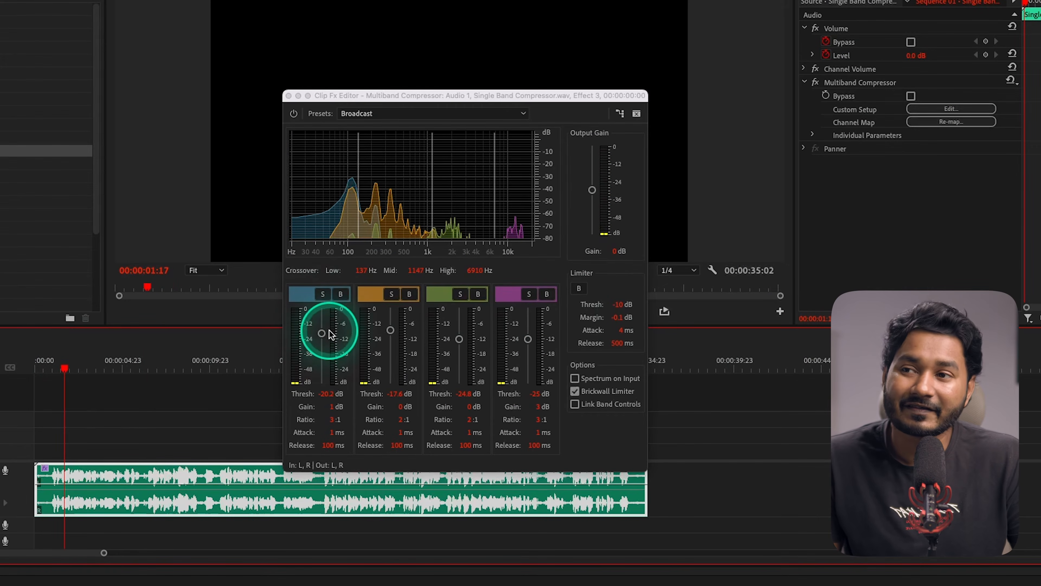
key("space")
left_click_drag(326, 336, 325, 356)
key("space")
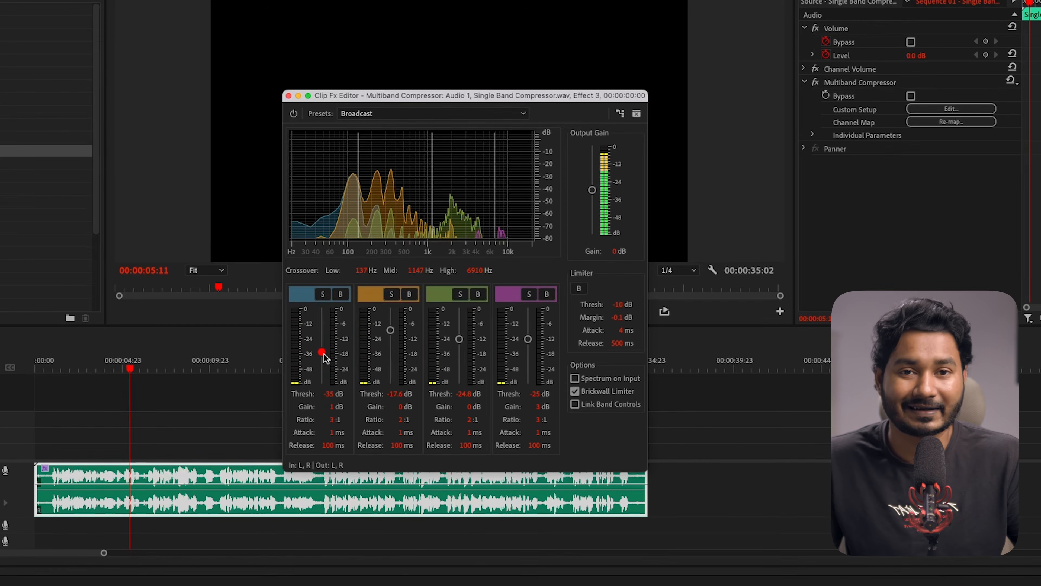
Replay the clip from near the start while sweeping the low band's threshold up to about -9 dB and down to -41 dB
left_click(52, 364)
key("space")
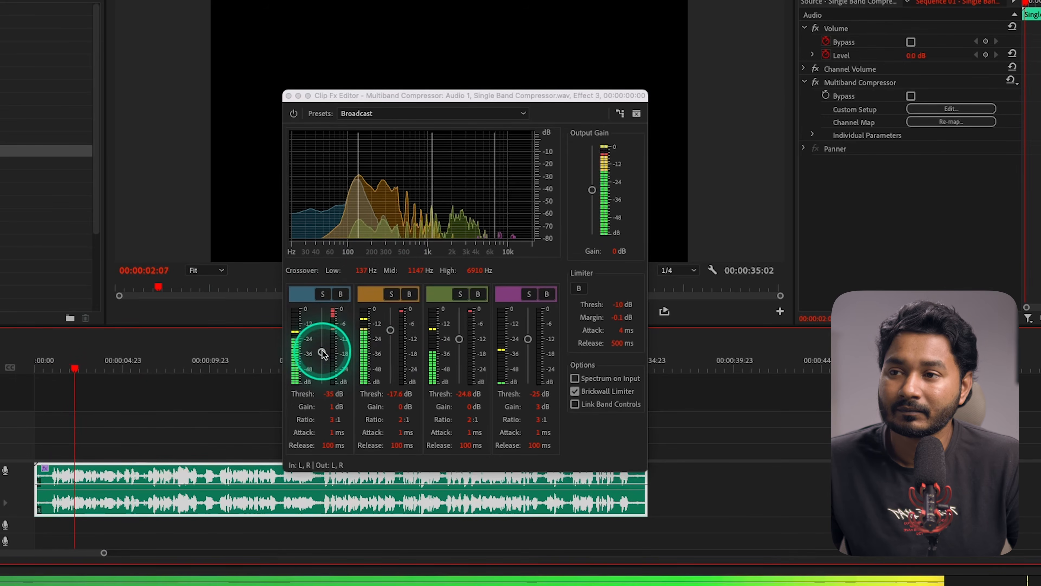
left_click_drag(322, 353, 323, 344)
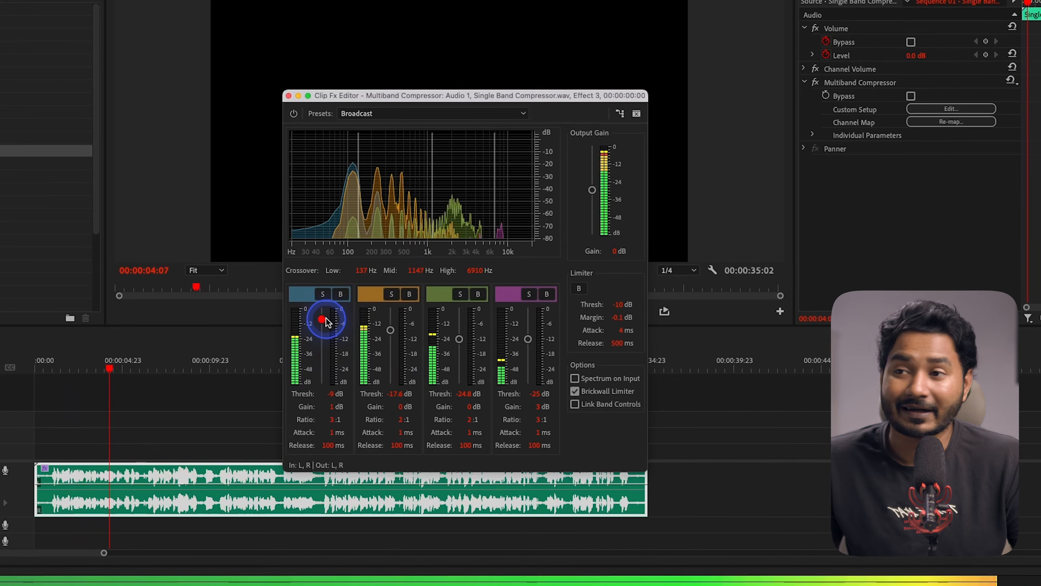
left_click_drag(327, 320, 328, 321)
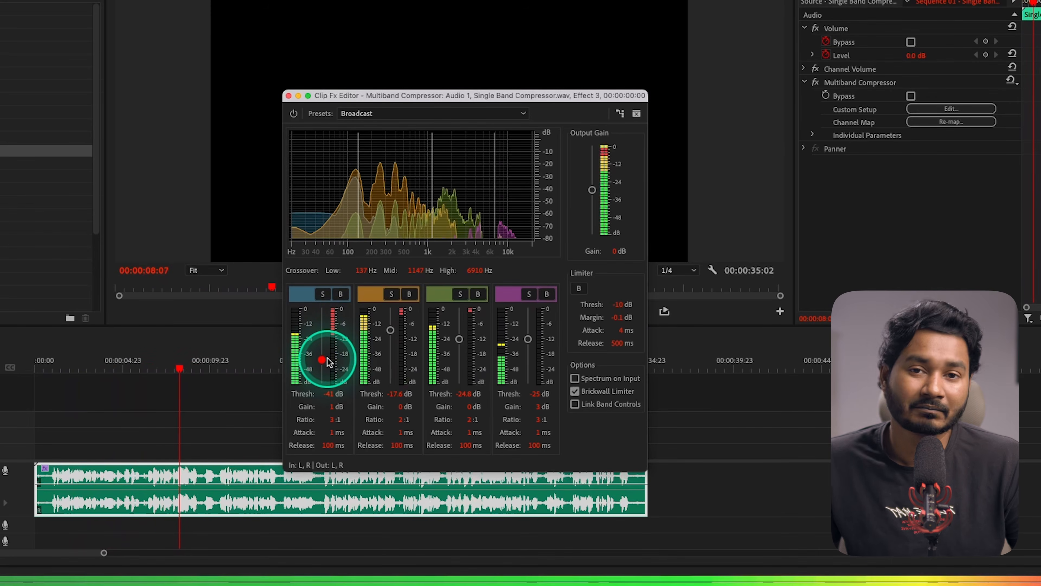
key("space")
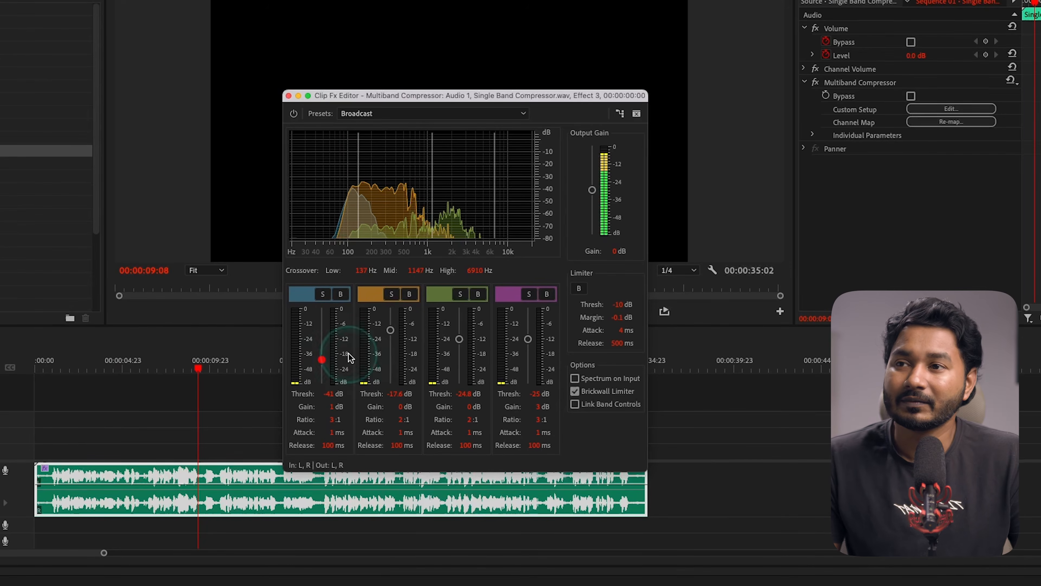
Reset the compressor to the Default preset, reload Broadcast and move the playhead back near the clip's start
left_click(365, 113)
left_click(368, 127)
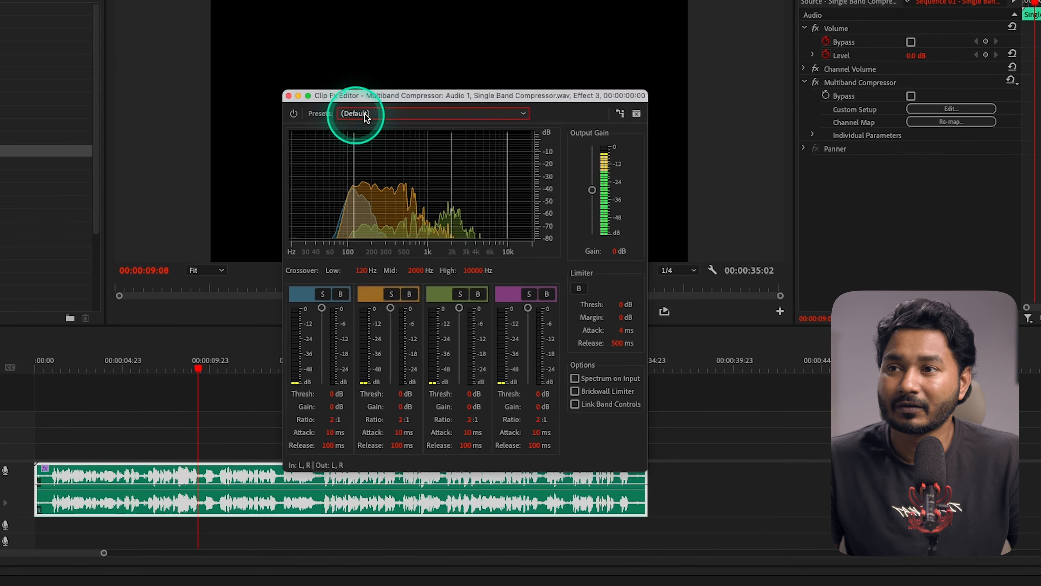
left_click(380, 111)
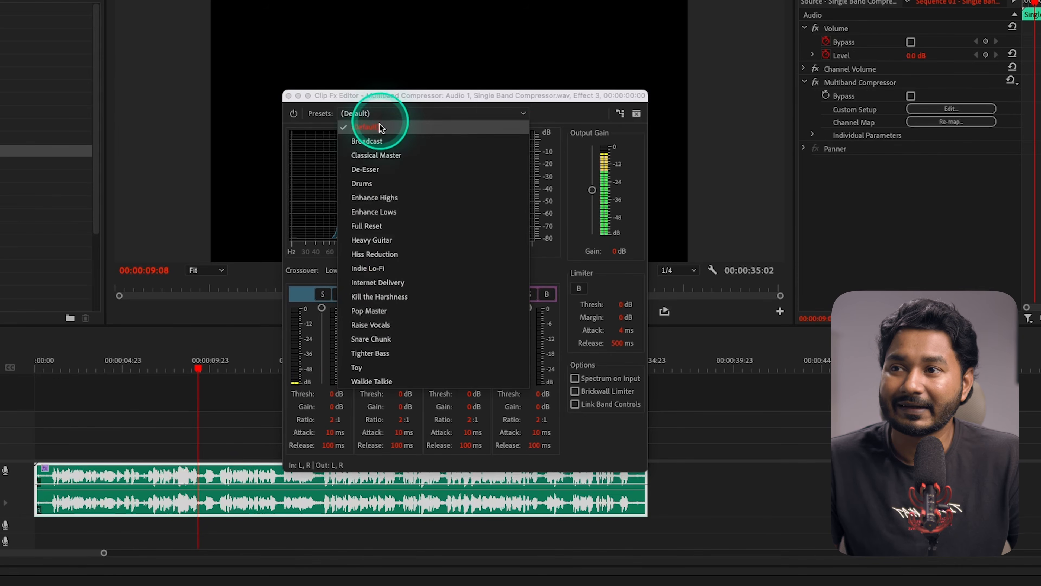
left_click(406, 142)
left_click(81, 367)
left_click(50, 368)
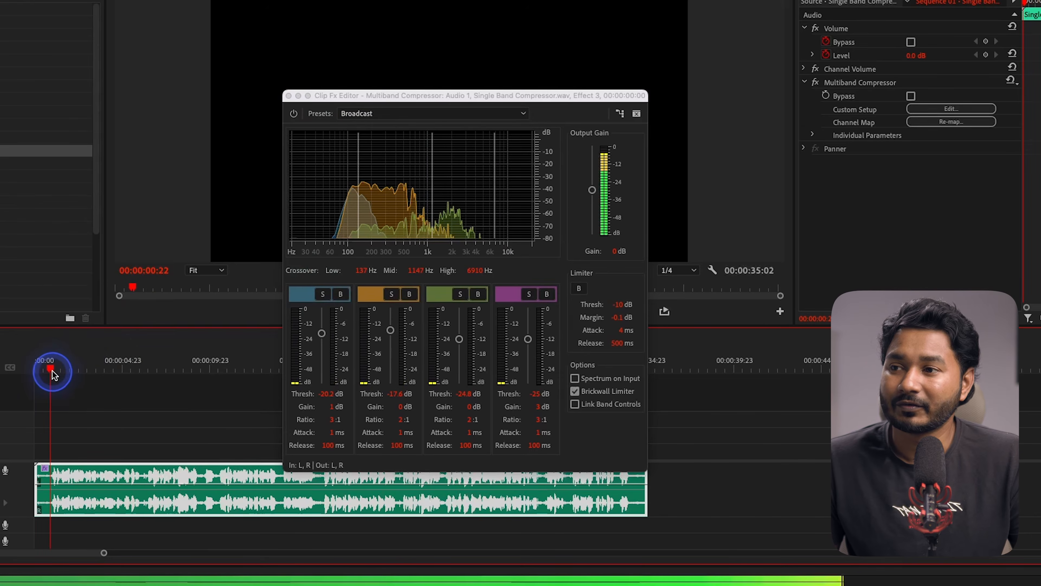
Set the four band thresholds, from low to high, to -27, -23, -27 and -40 dB while the clip plays
left_click_drag(321, 320, 322, 346)
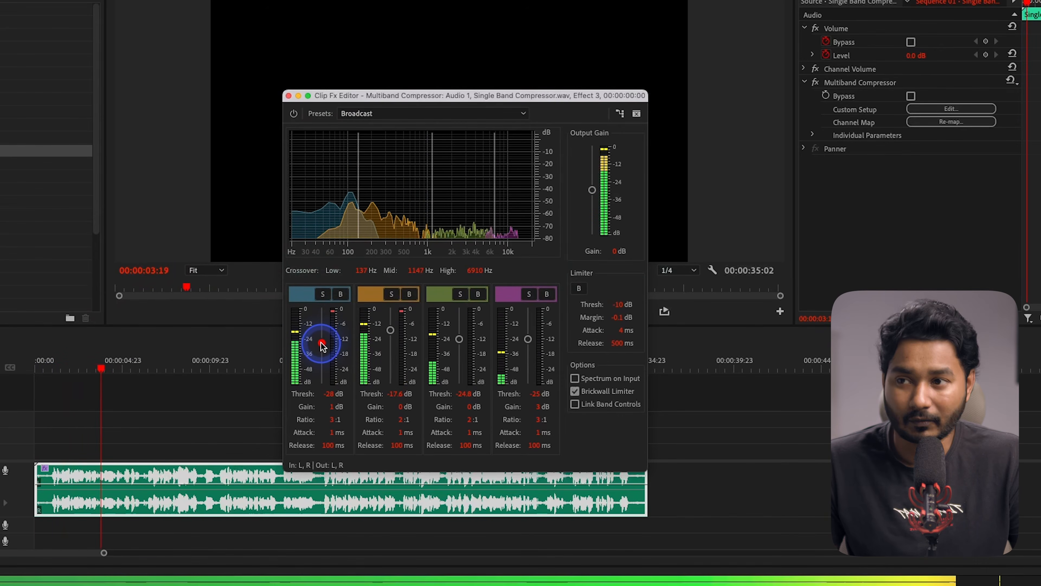
left_click_drag(391, 329, 392, 339)
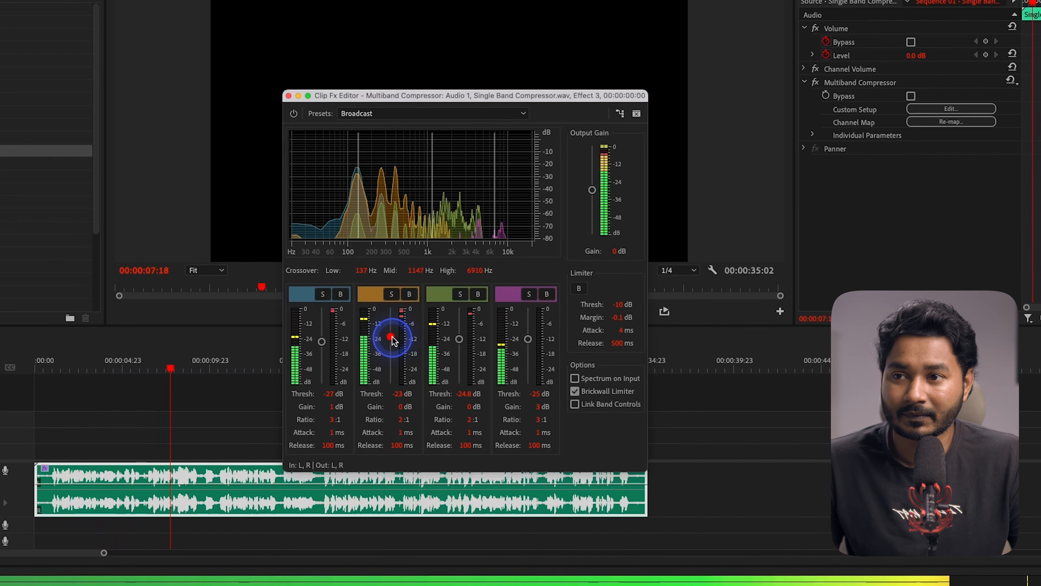
left_click_drag(528, 339, 529, 364)
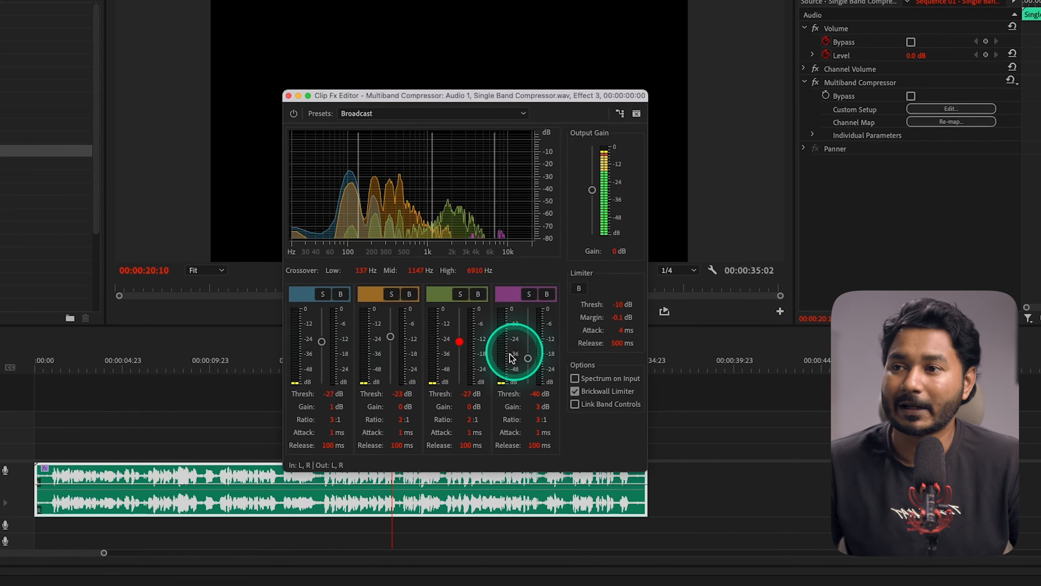
Raise the compressor's output gain to 3 dB while listening to the clip, and replay it from near the start
left_click(112, 361)
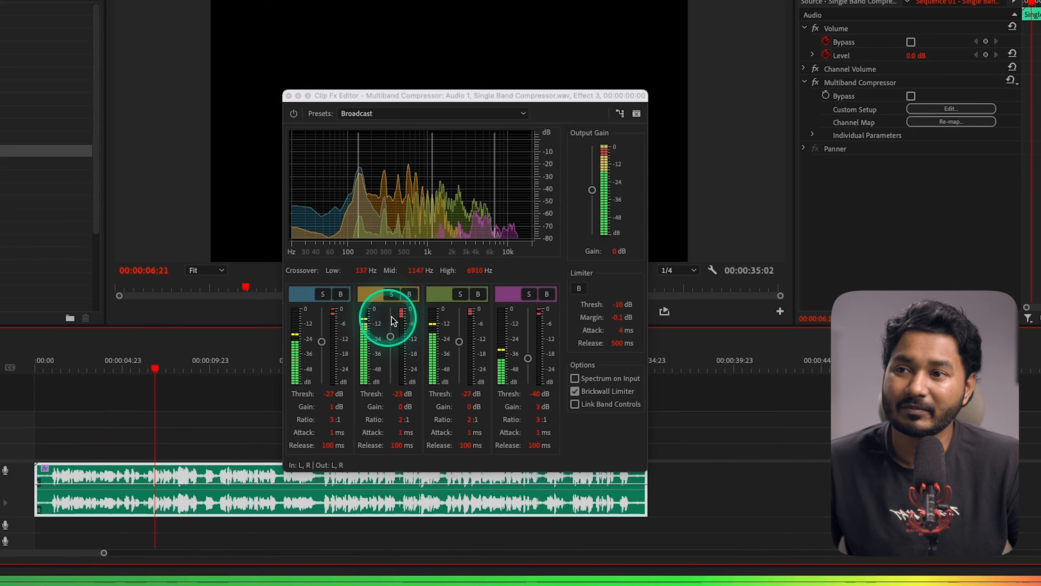
key("space")
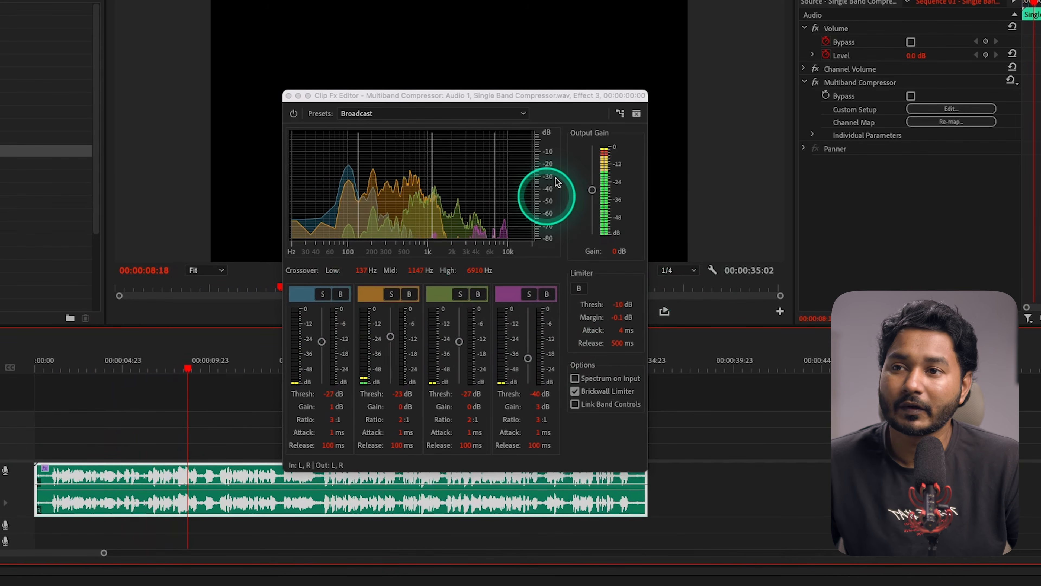
key("space")
left_click_drag(592, 191, 593, 186)
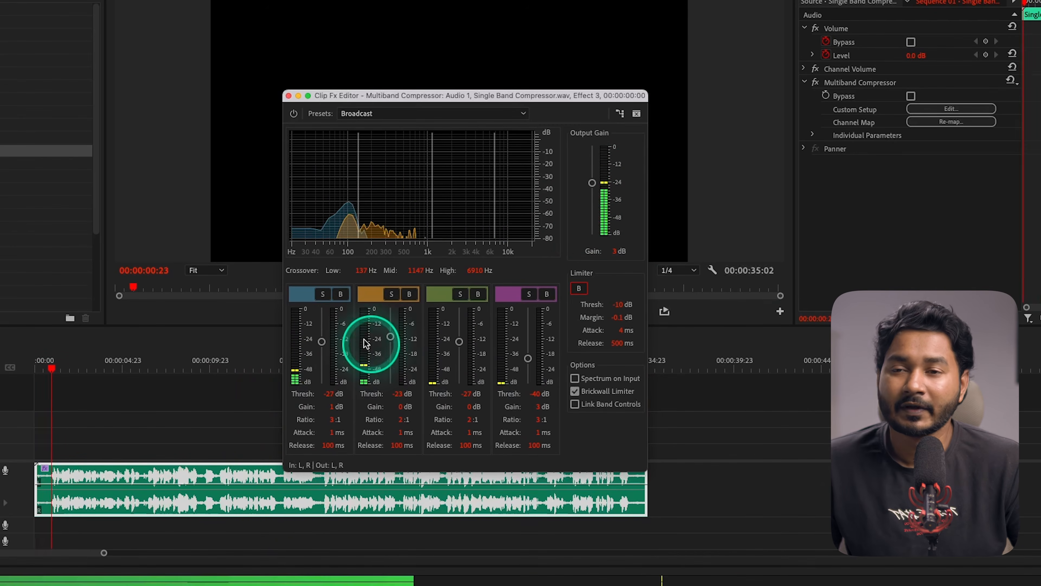
key("space")
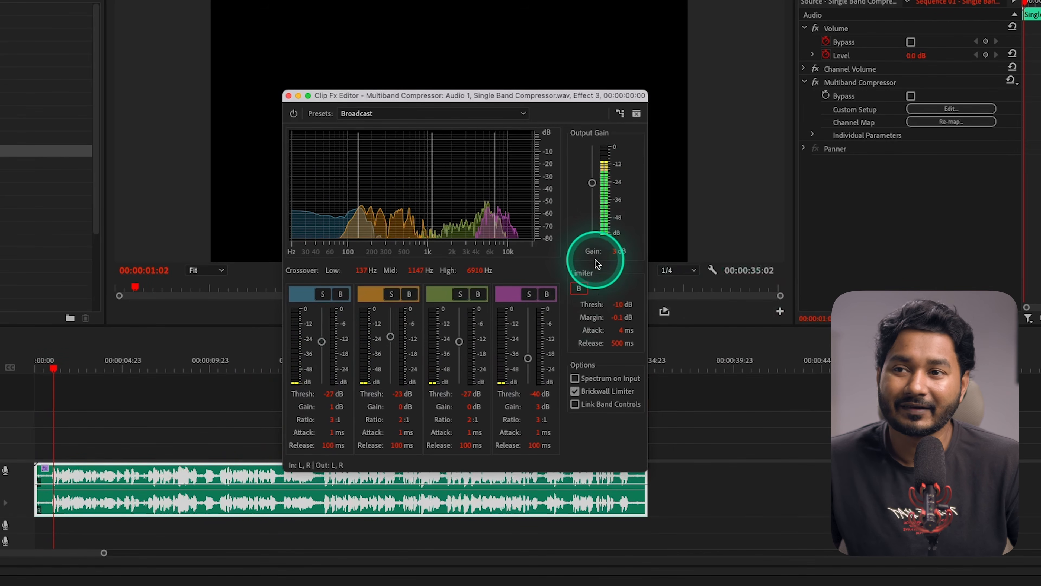
key("space")
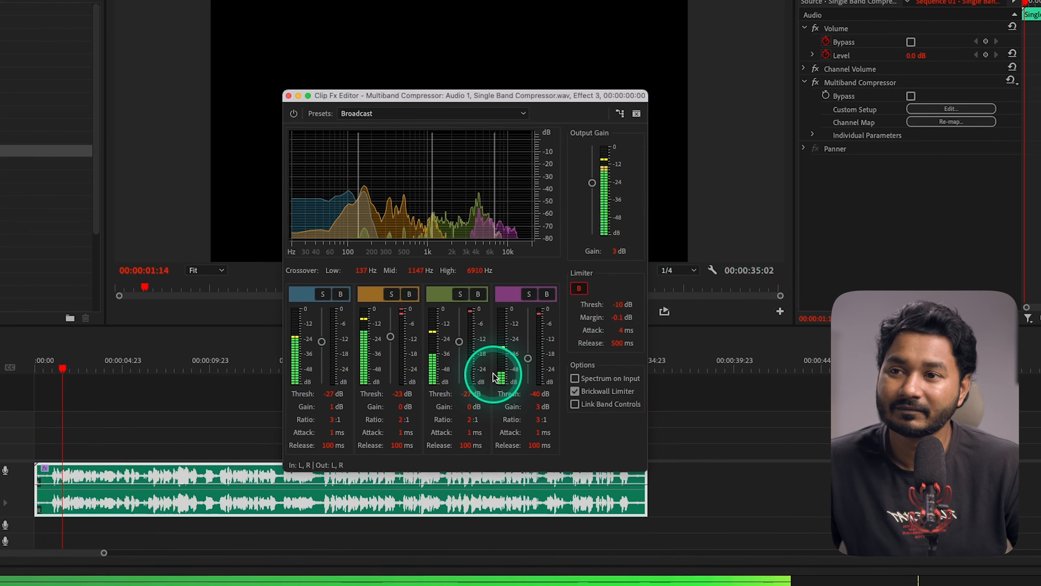